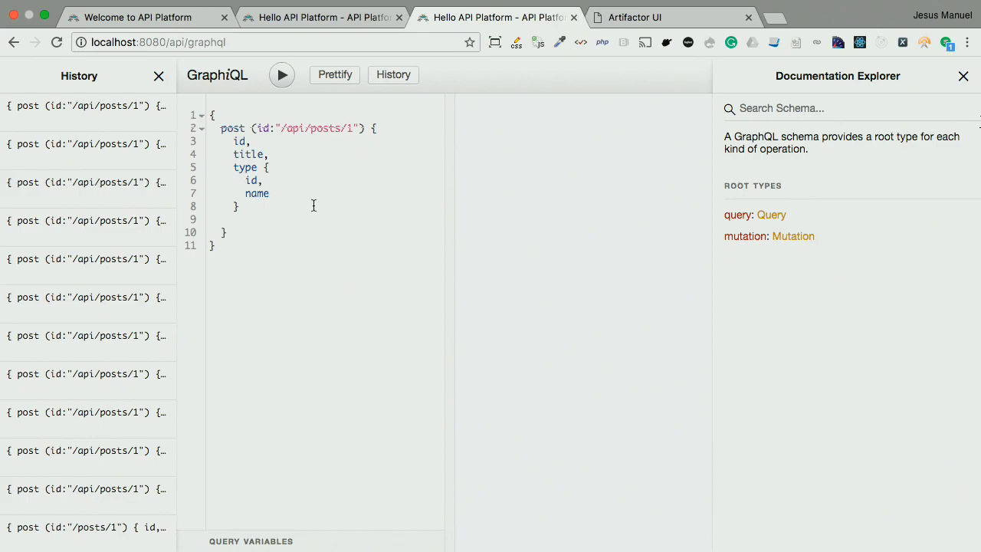
Replace the title field in the GraphiQL post query with the partial text "ti" to bring up field suggestions.
click(288, 156)
key(Left)
key(Left)
key(BackSpace)
key(BackSpace)
key(BackSpace)
key(BackSpace)
key(BackSpace)
key(BackSpace)
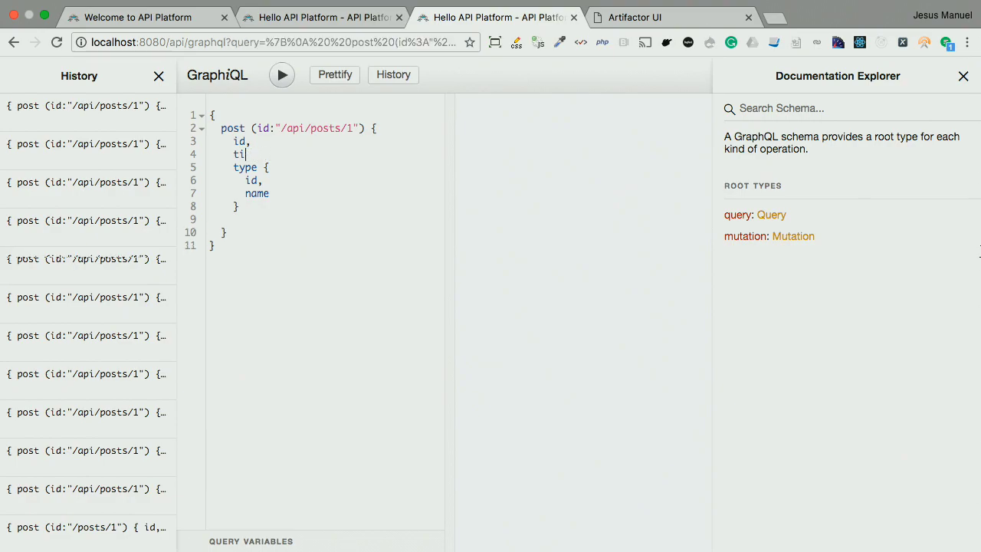
text(ti)
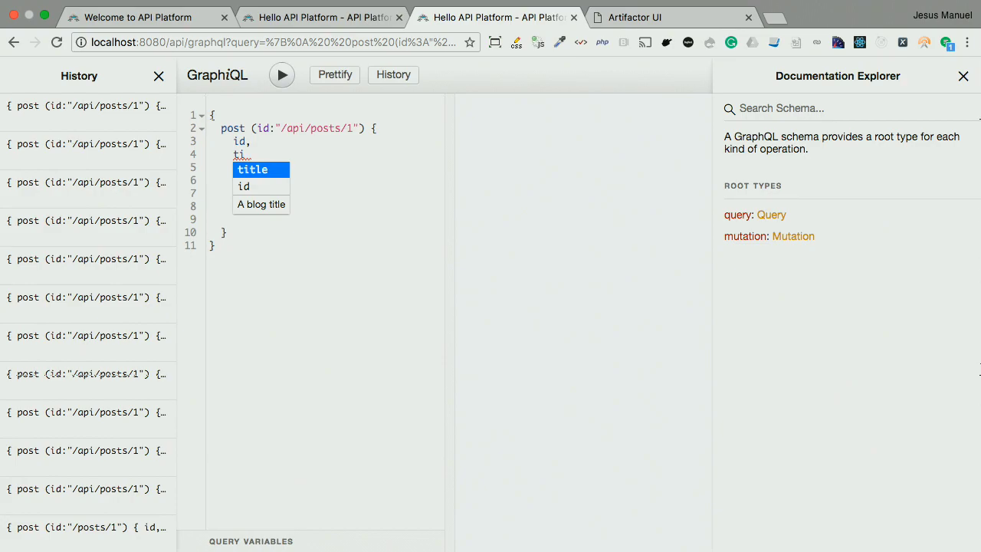
Switch to the Artifactor UI and view its dashboard and projects pages.
key(ctrl+Tab)
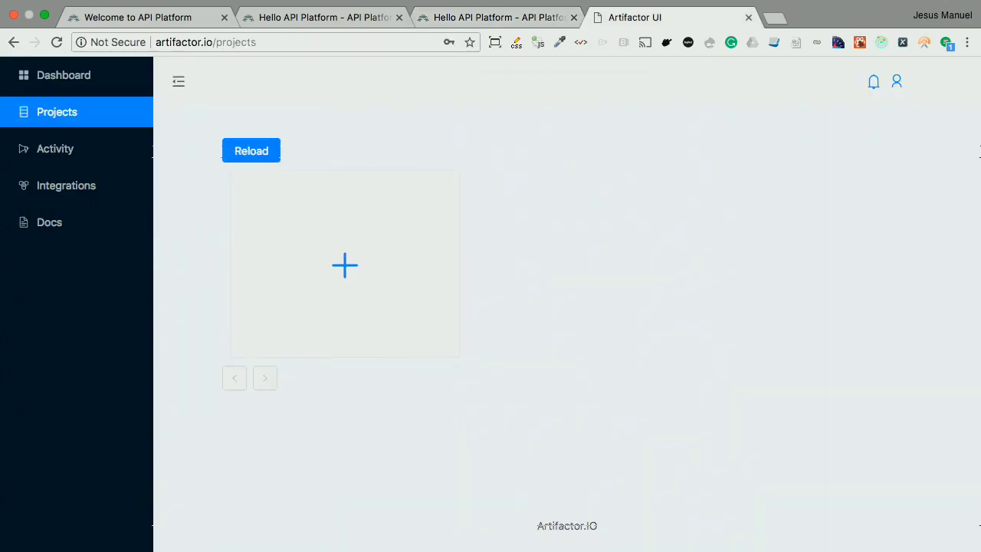
click(84, 74)
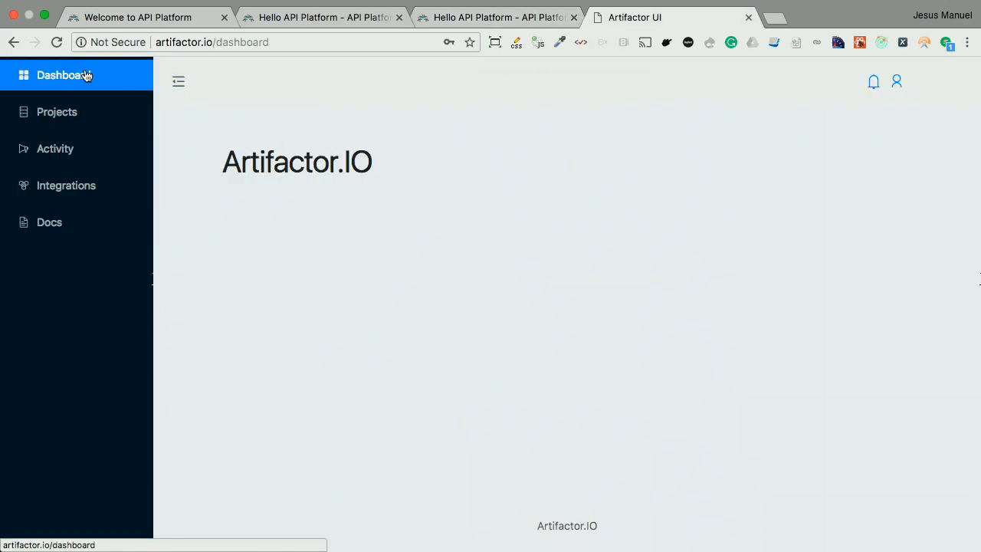
click(66, 115)
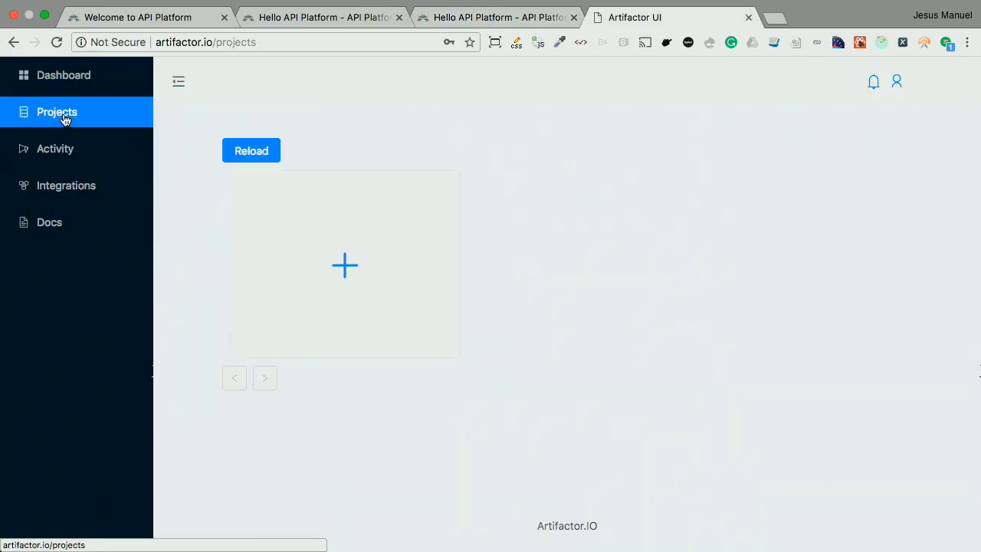
Load artifactor.io/login and log in to reach the dashboard.
double_click(233, 42)
text(login)
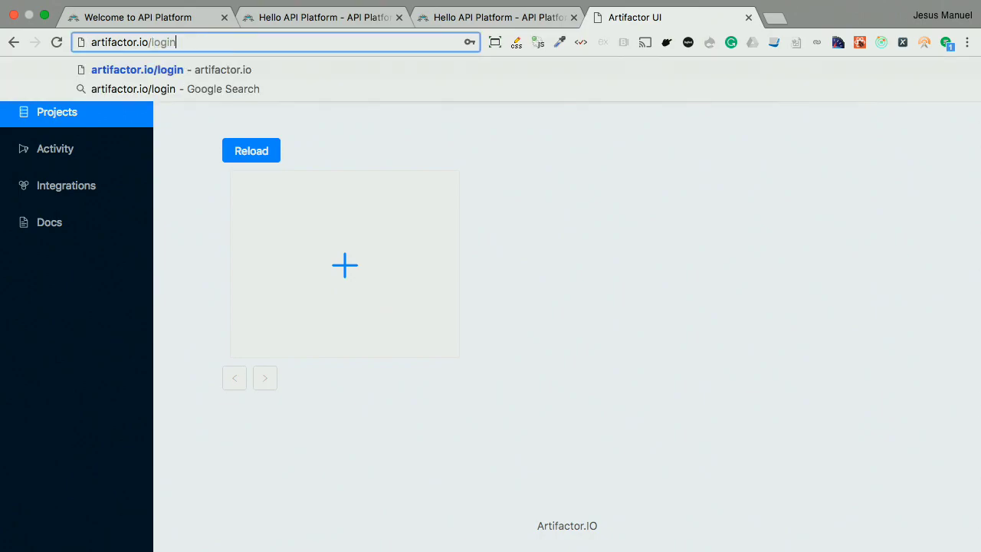
key(Return)
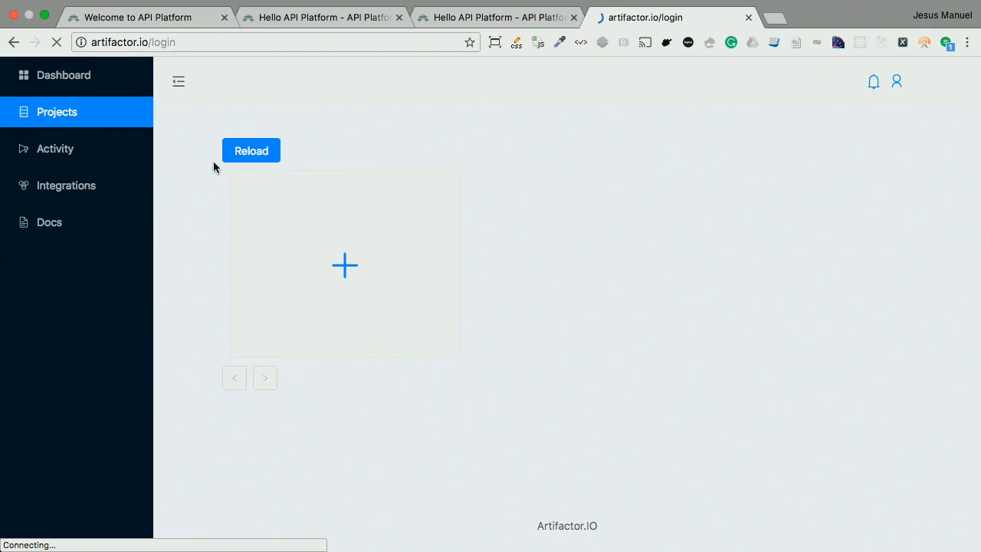
click(403, 271)
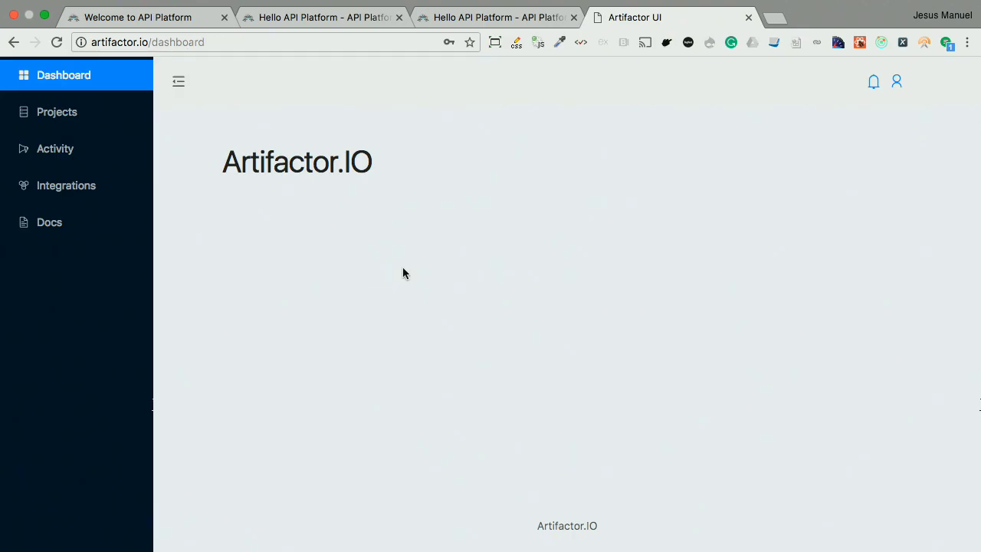
Try to enable the GitHub integration on the integrations page.
click(81, 114)
click(32, 193)
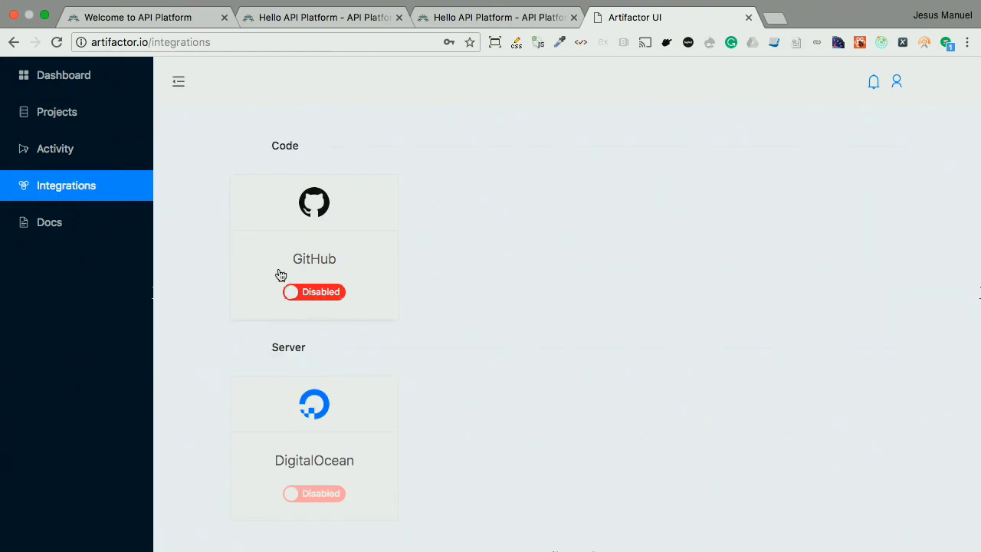
click(318, 294)
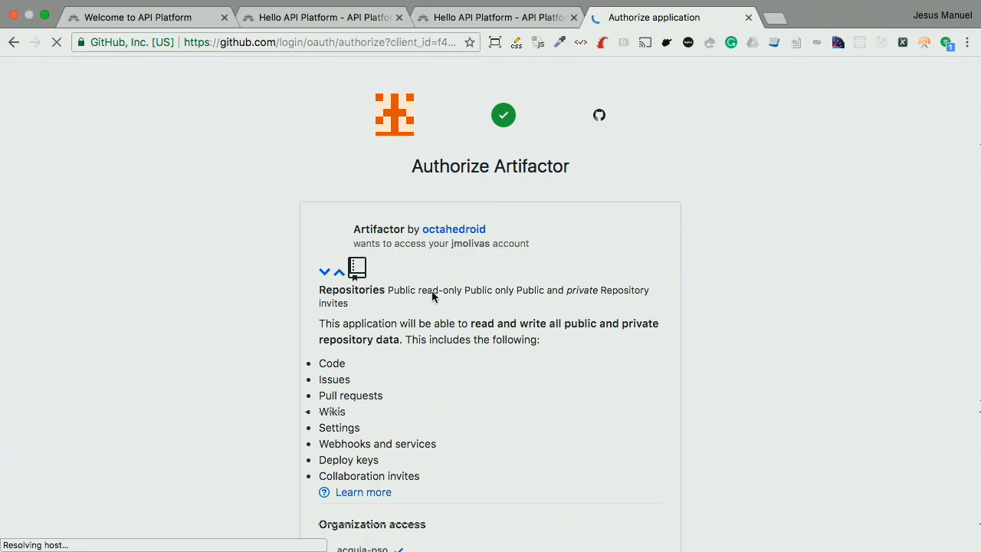
Examine the repository permissions and organization access requested on GitHub's Authorize Artifactor page.
scroll(425, 377, down, 10)
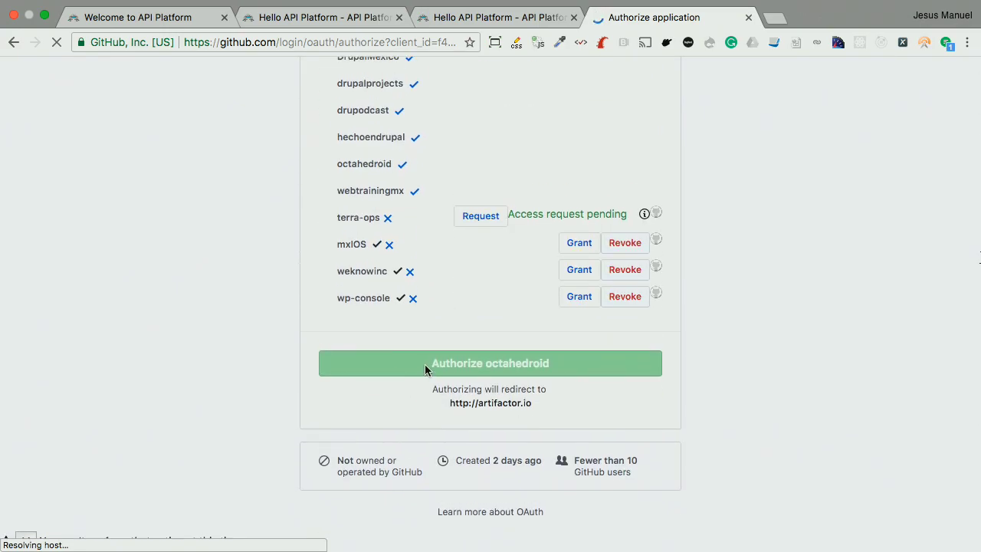
scroll(486, 375, up, 3)
scroll(486, 375, up, 7)
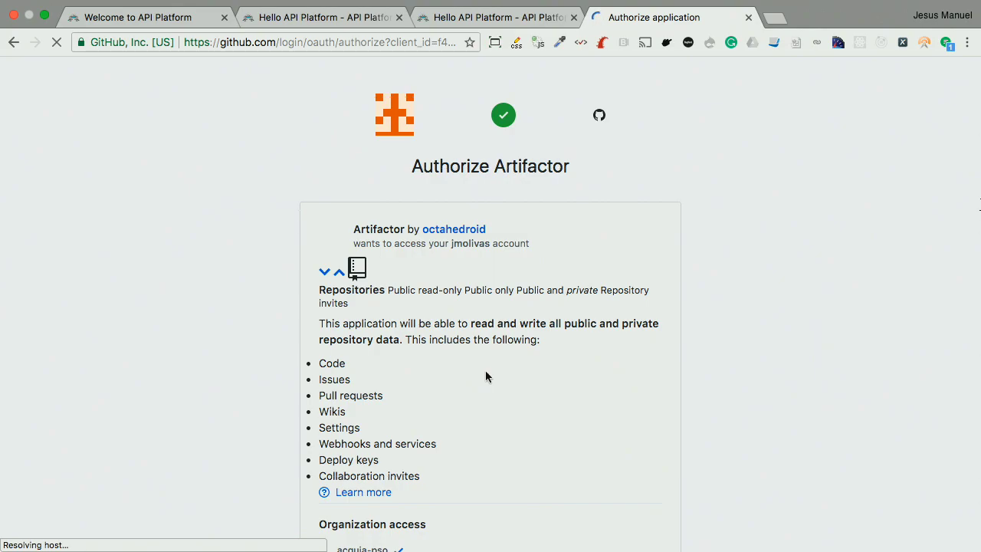
scroll(485, 371, down, 1)
scroll(485, 377, down, 1)
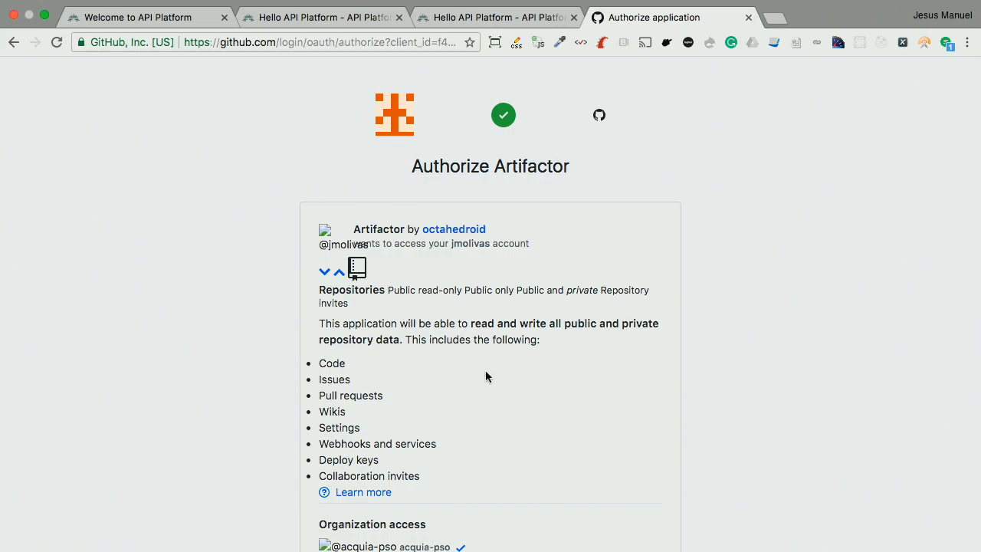
scroll(485, 370, down, 15)
scroll(712, 383, up, 15)
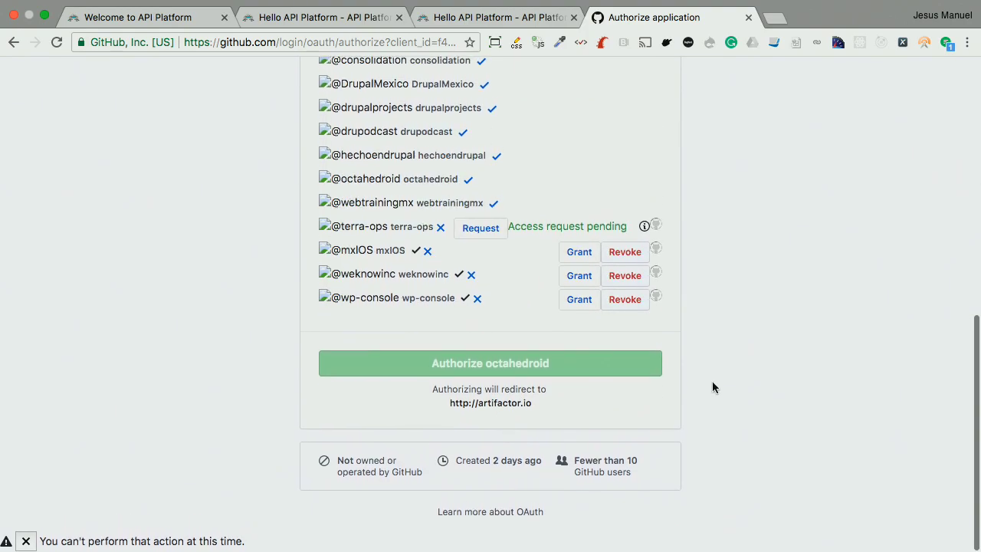
scroll(711, 387, down, 2)
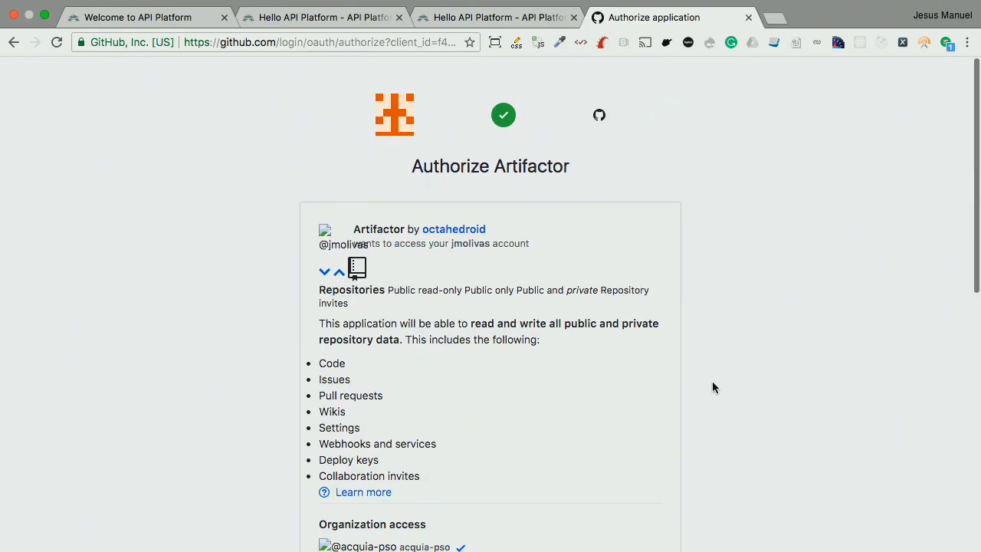
click(411, 25)
click(617, 34)
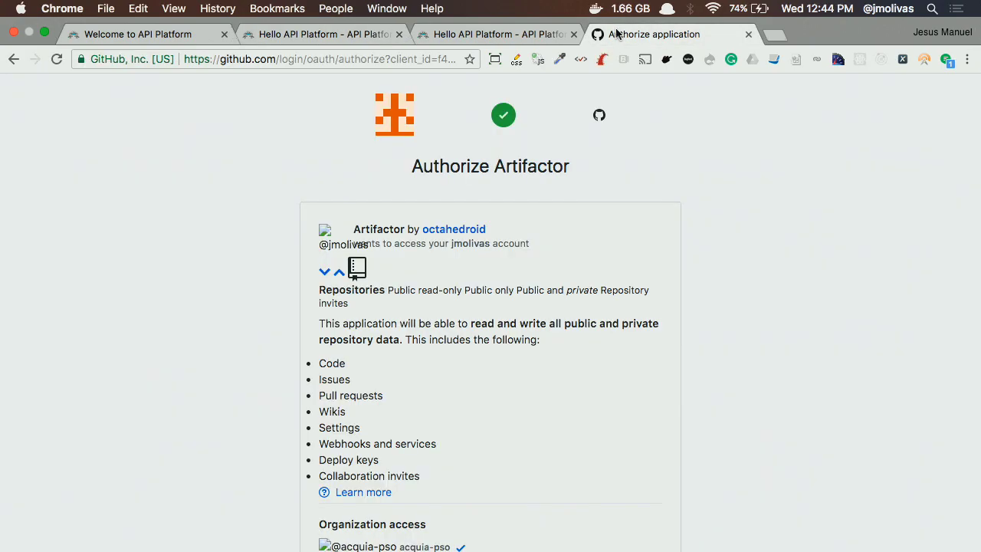
click(303, 59)
click(280, 59)
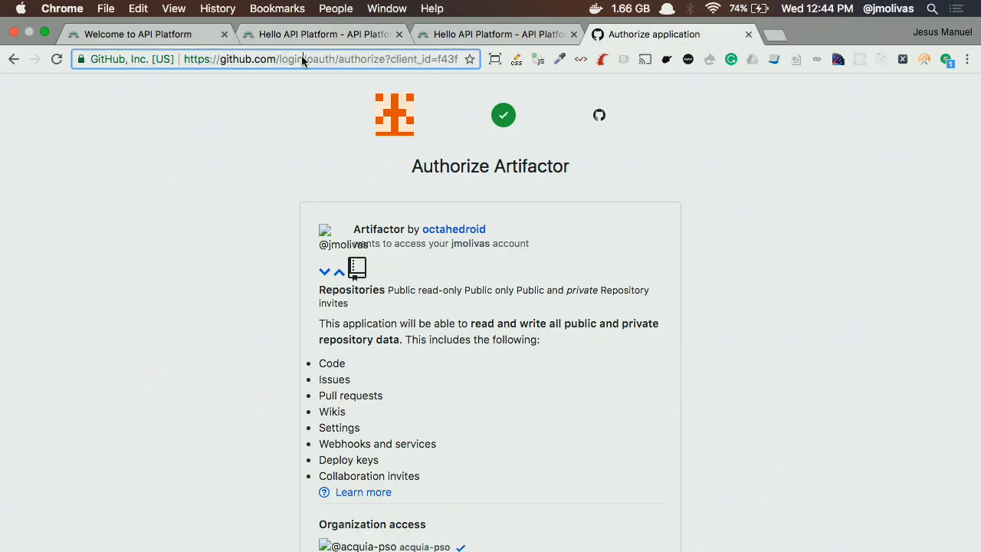
key(shift+super+Right)
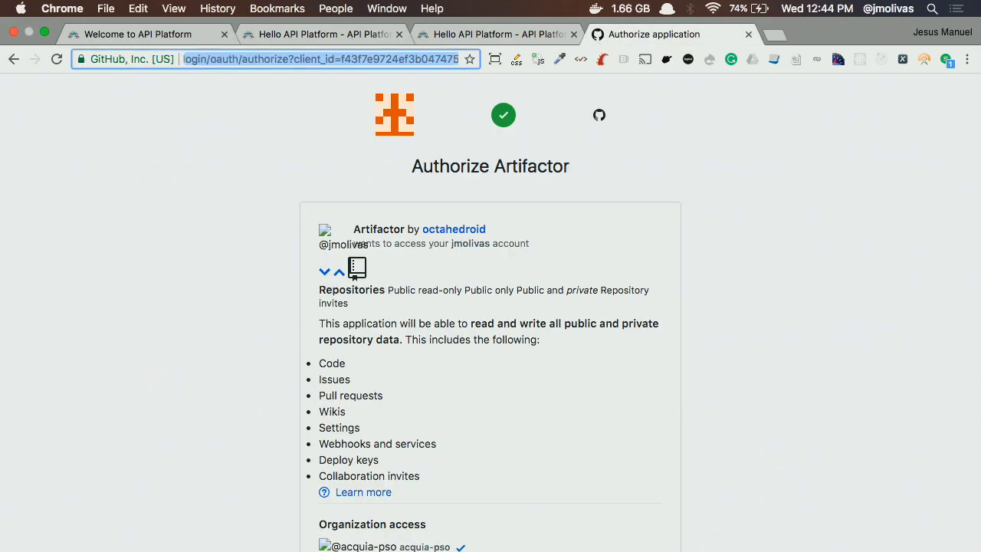
text(ld)
key(BackSpace)
key(BackSpace)
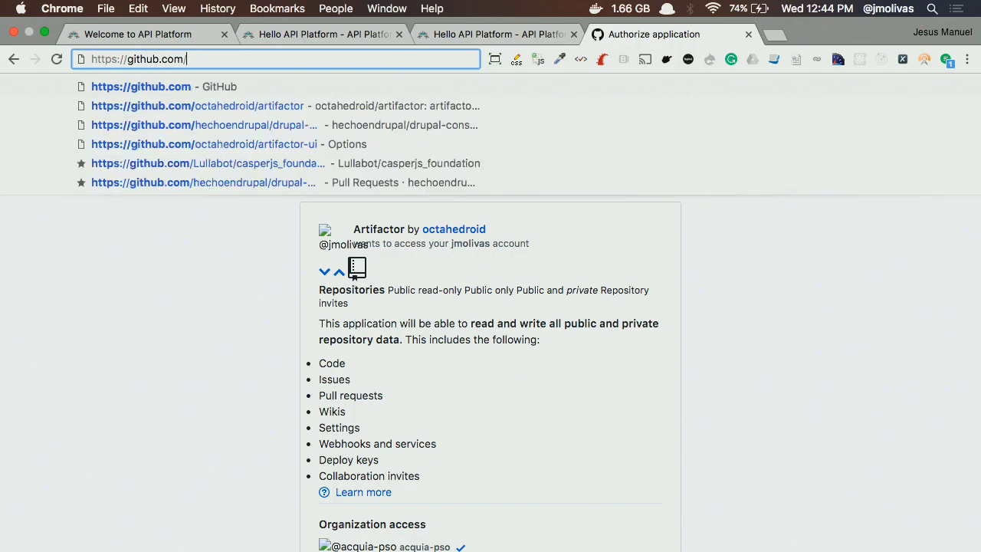
text(da)
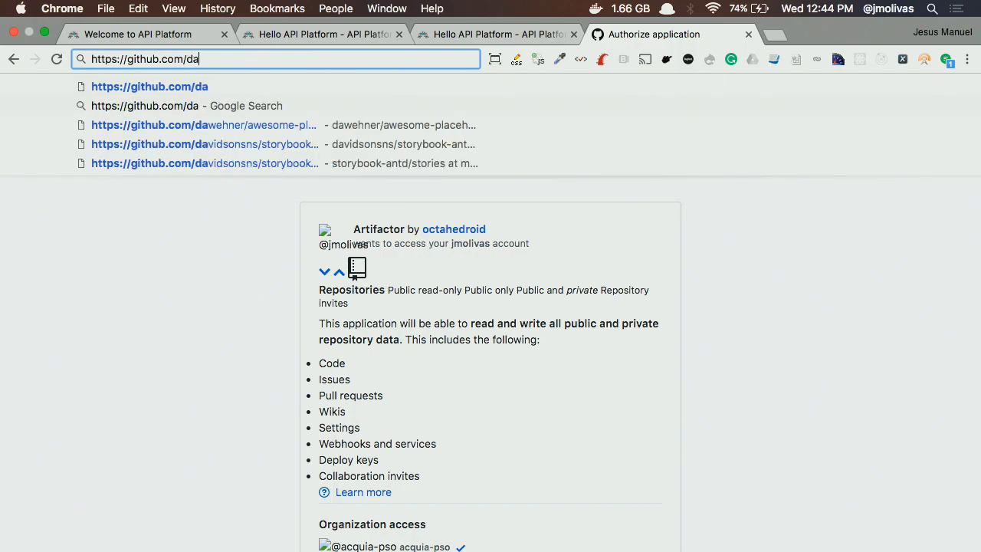
Load artifactor.io/dashboard in place of the GitHub authorization page.
key(super+a)
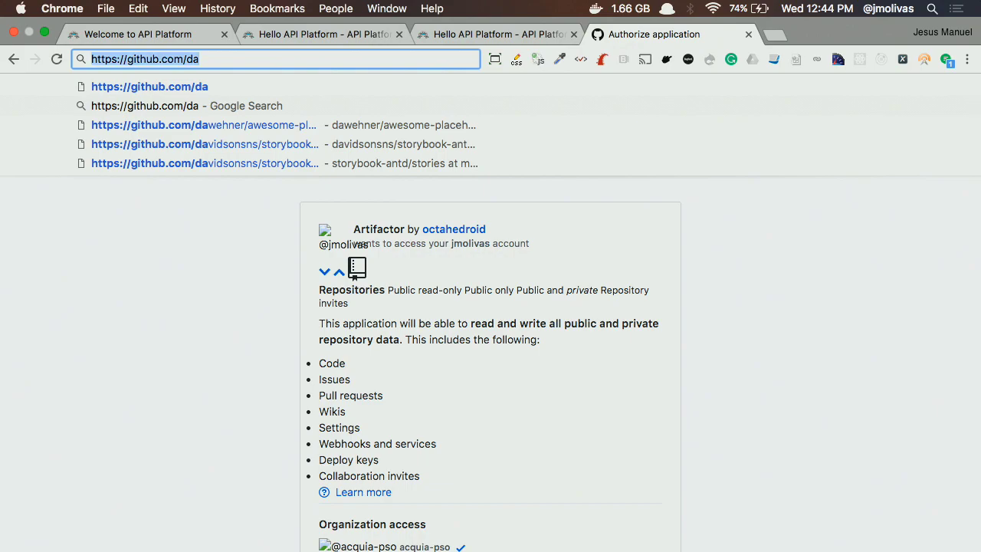
text(artifactor.local/)
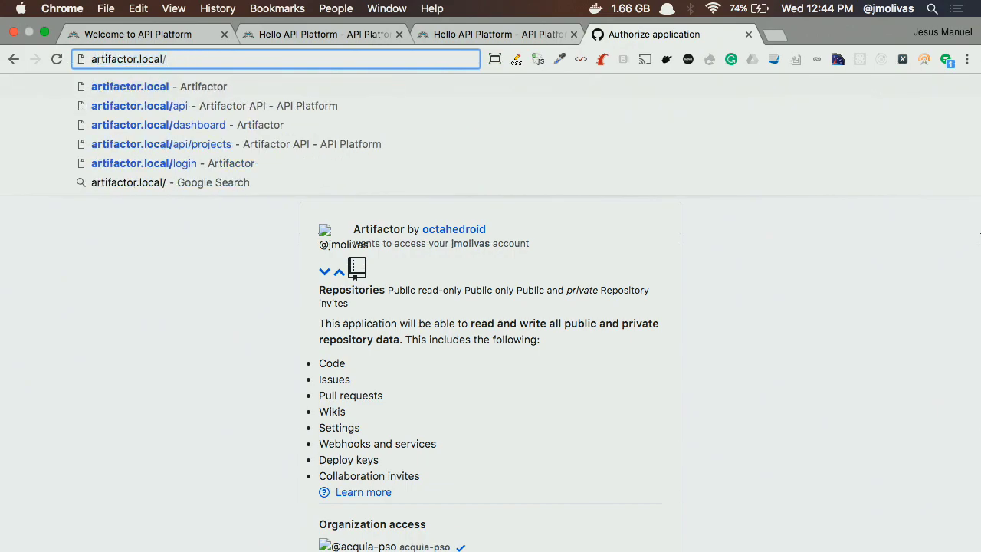
key(alt+shift+Left)
text(io/dashboard)
key(Return)
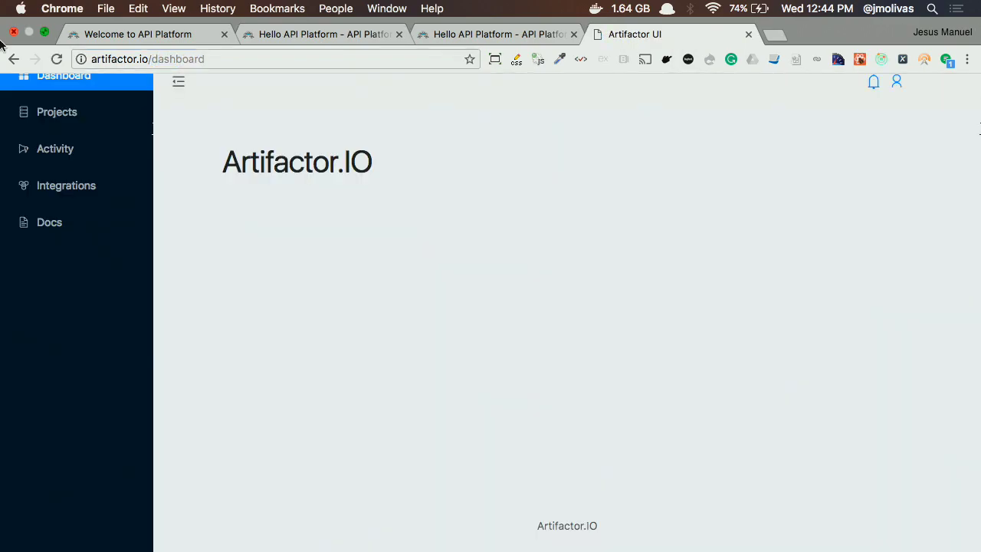
Start a new project named drupodcast and set its repository to drupodcast/drupodcast.com.
click(97, 125)
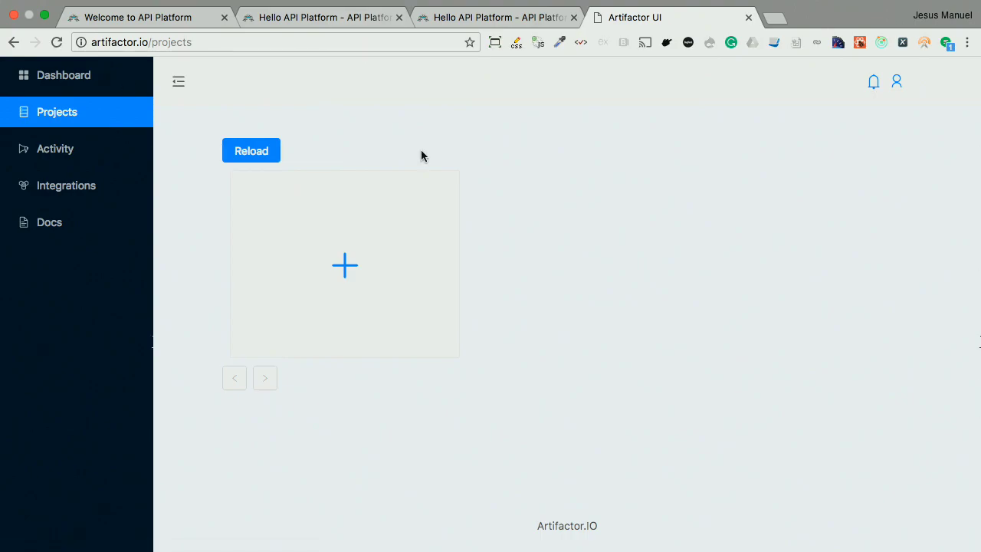
click(345, 265)
click(349, 224)
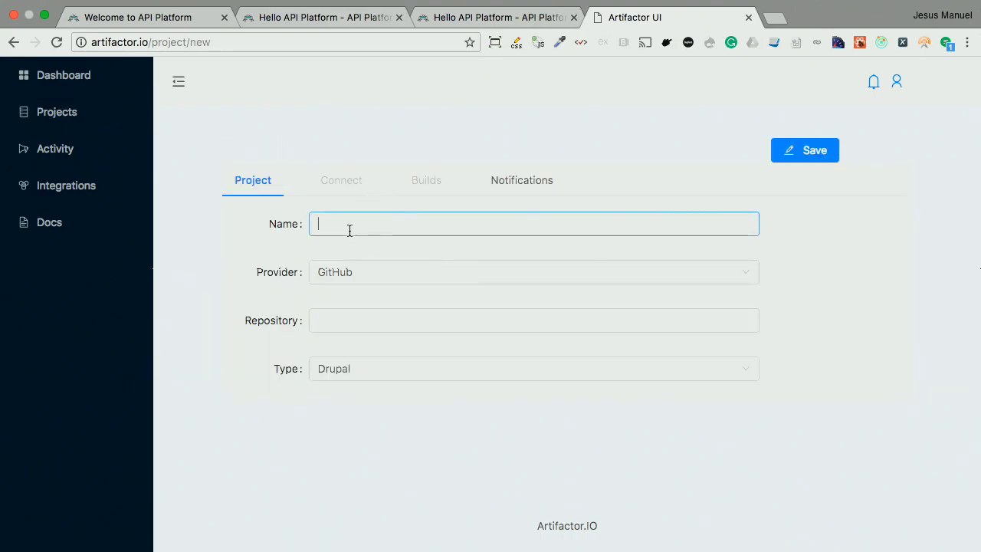
key(Down)
key(Down)
key(Return)
click(351, 328)
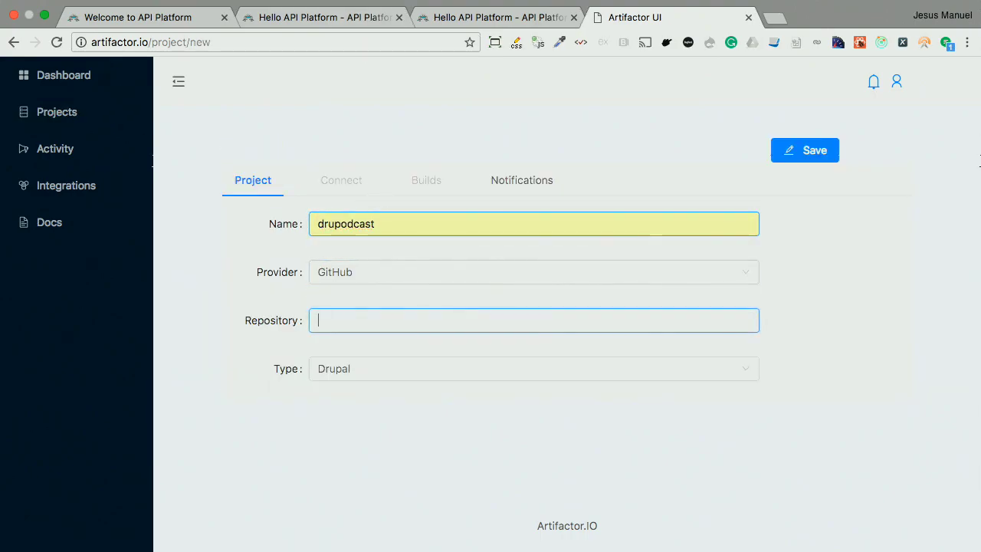
text(dr)
key(Down)
key(Return)
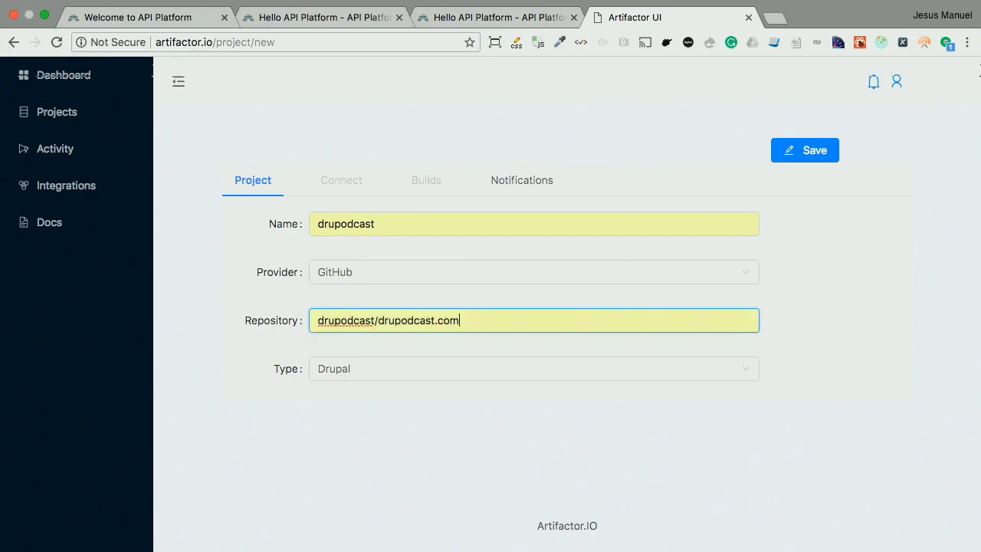
Fill in the Slack token in the new project's notification settings and save the project.
click(508, 188)
click(441, 230)
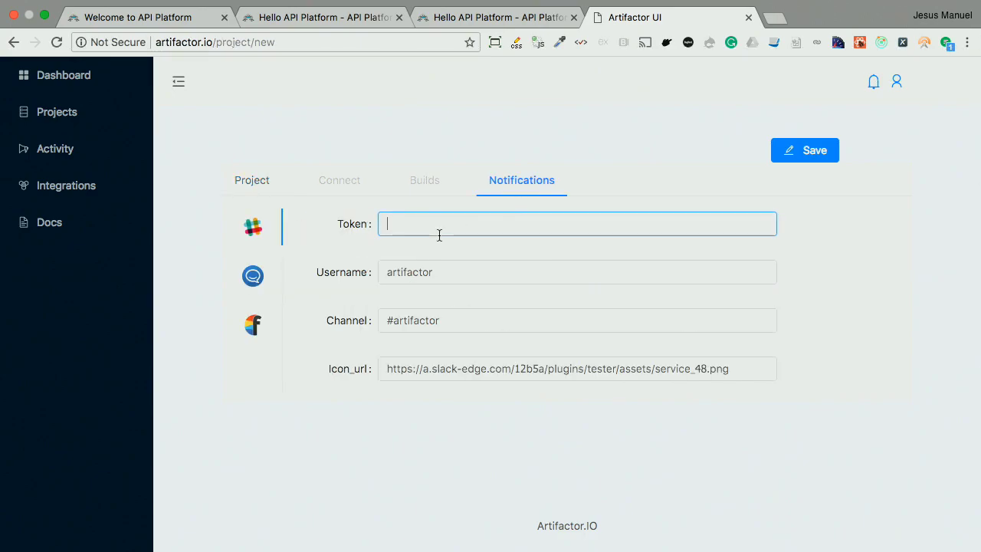
key(Down)
key(Return)
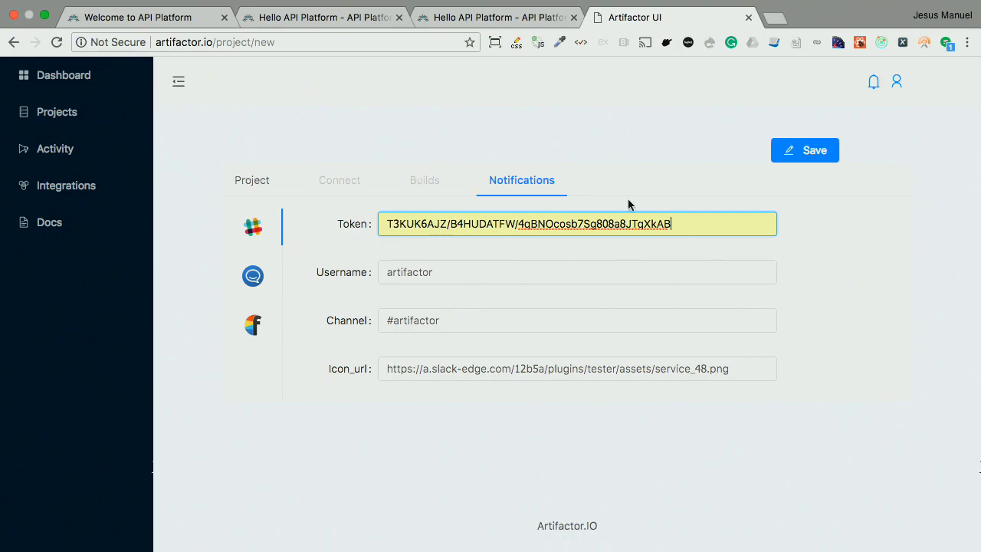
click(865, 268)
click(265, 192)
click(811, 147)
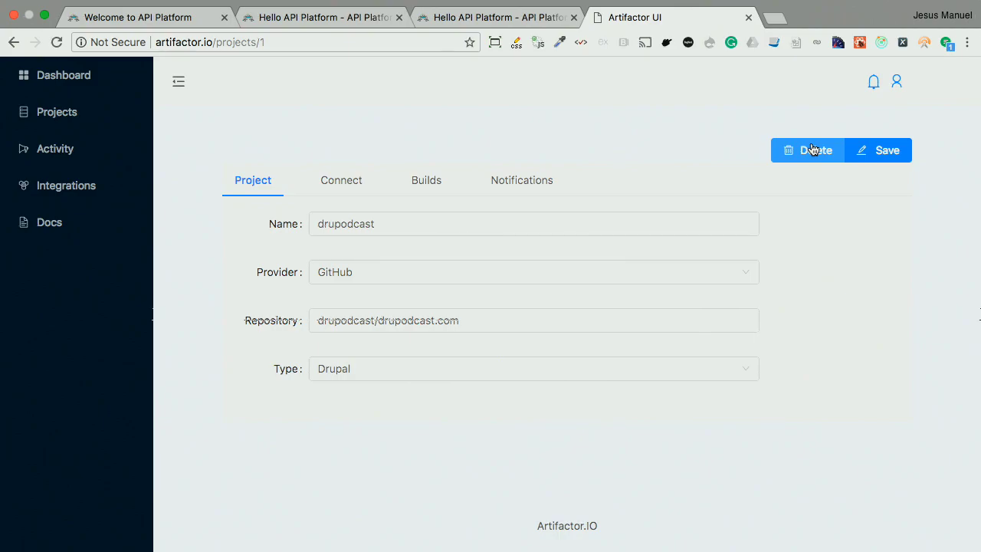
Look through the saved project's Connect and Builds sections and return to its project details.
click(350, 191)
click(426, 185)
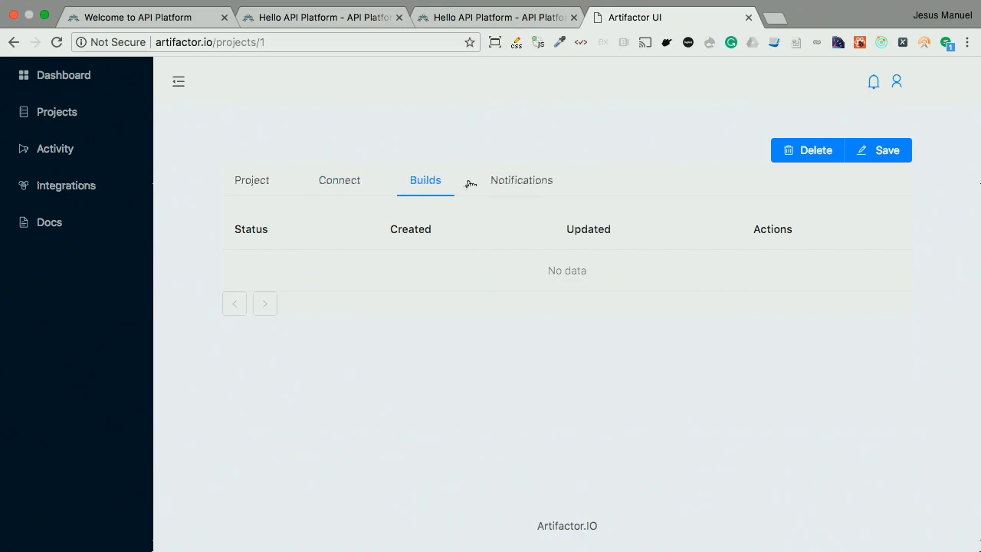
click(254, 181)
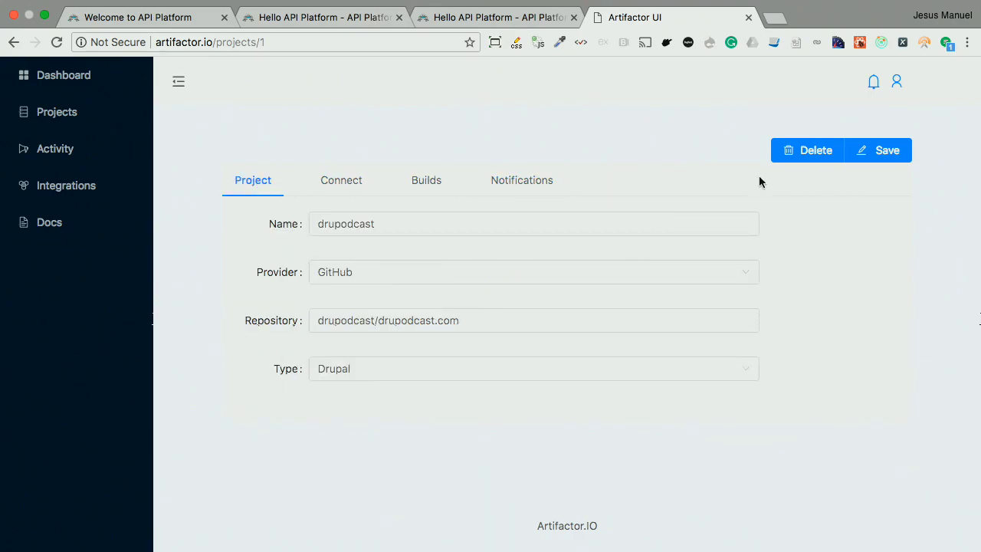
View the activity log and reopen the drupodcast project from the projects list.
click(69, 155)
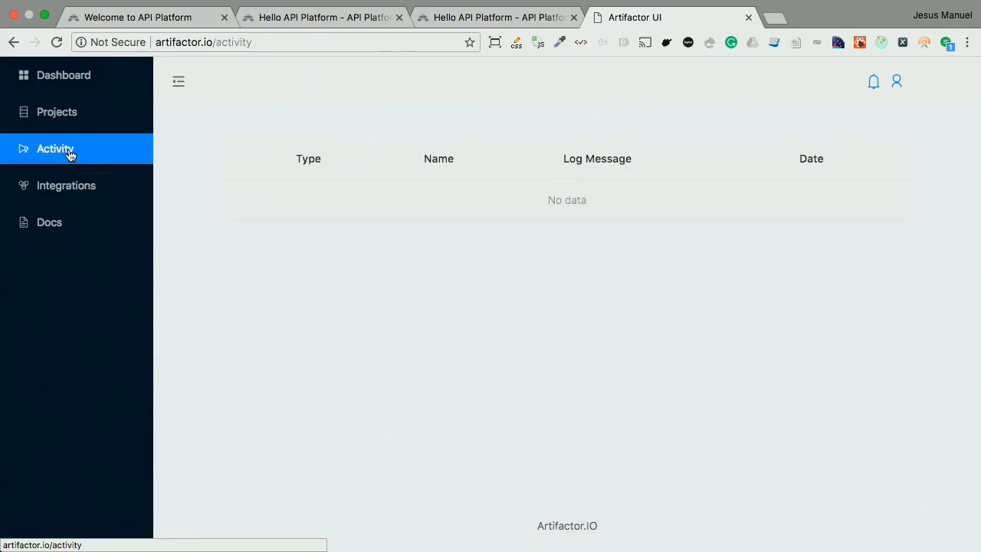
click(74, 114)
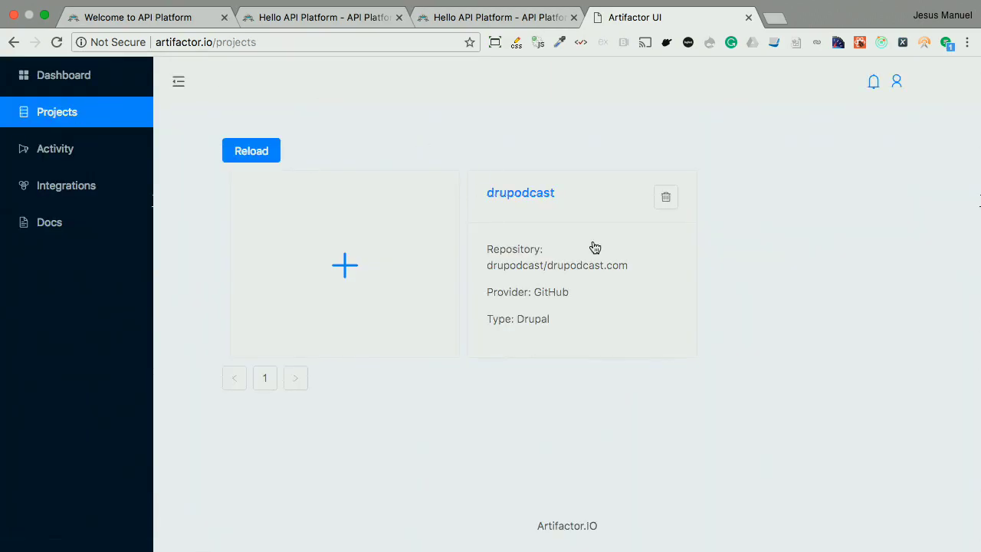
click(536, 196)
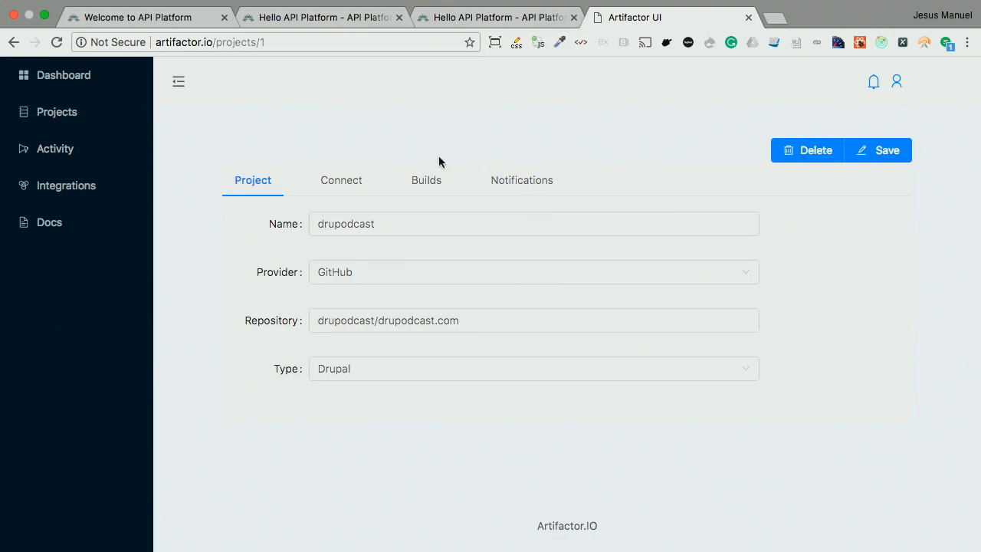
Regenerate the drupodcast project's SSH keys in its Connect section and view the new notification.
click(357, 170)
click(416, 188)
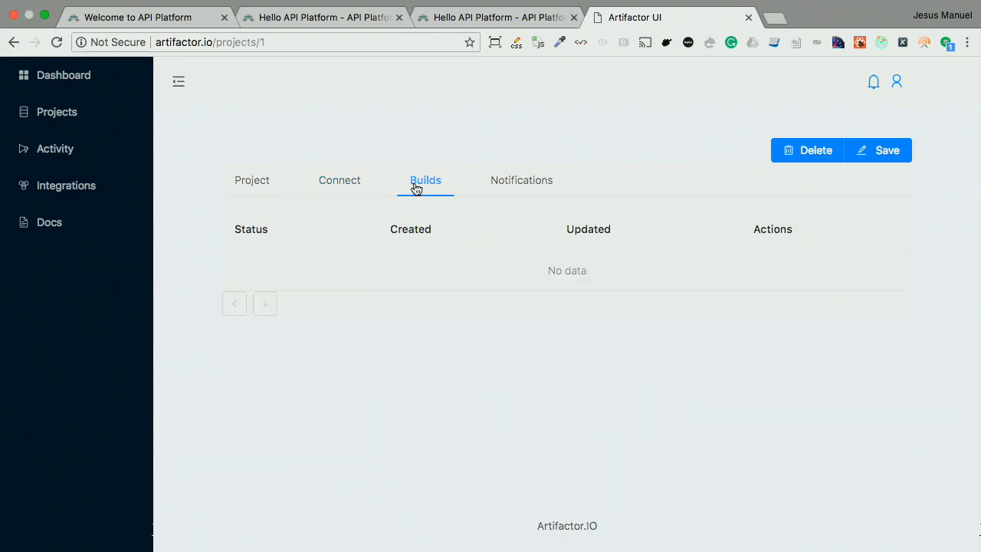
click(499, 187)
click(331, 183)
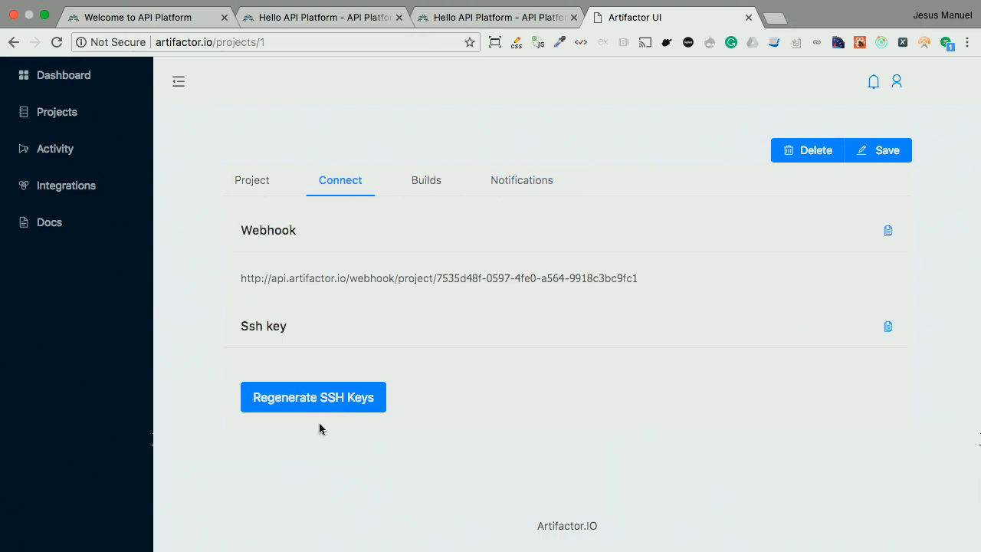
click(320, 408)
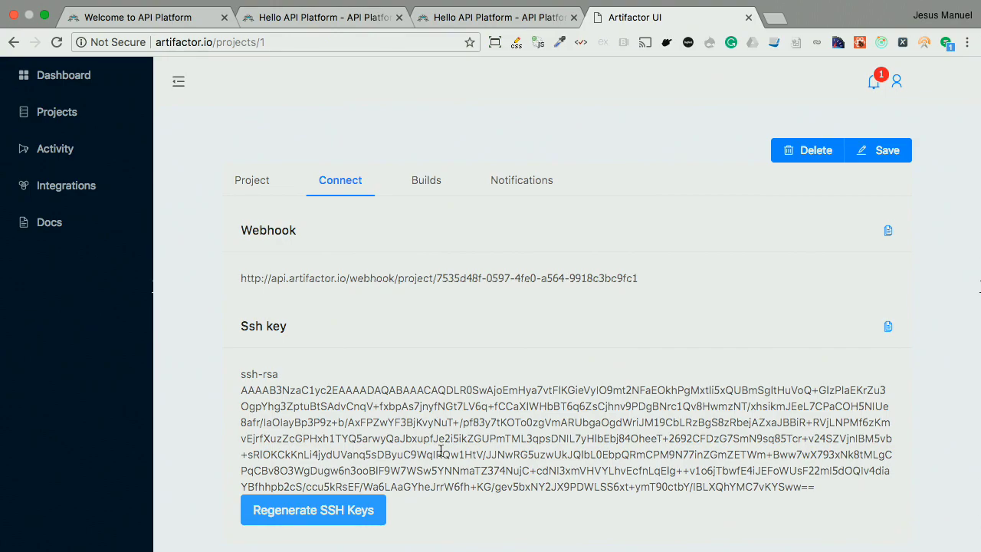
click(874, 83)
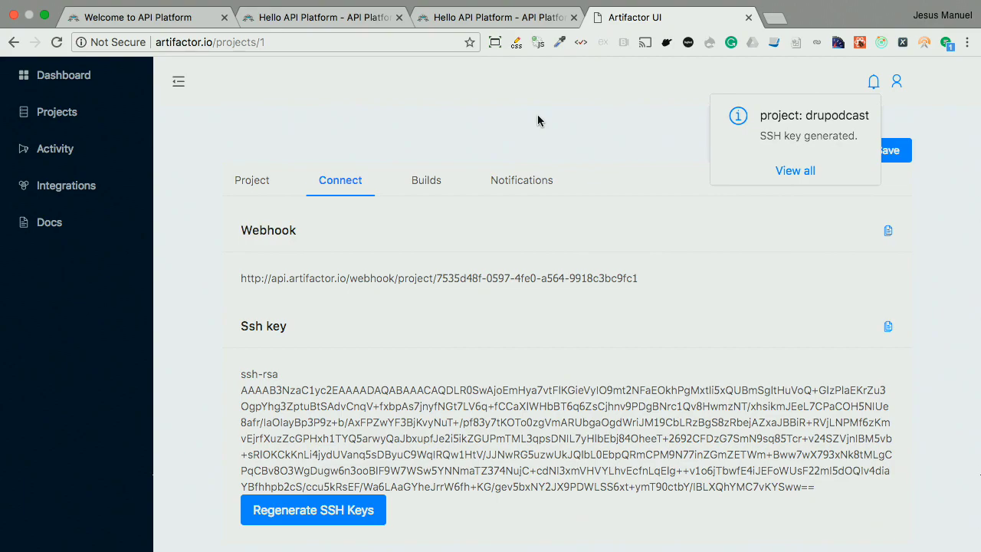
Switch to the Keynote presentation and play the slideshow from the "Any questions?" slide.
key(super+Tab)
key(super+Tab)
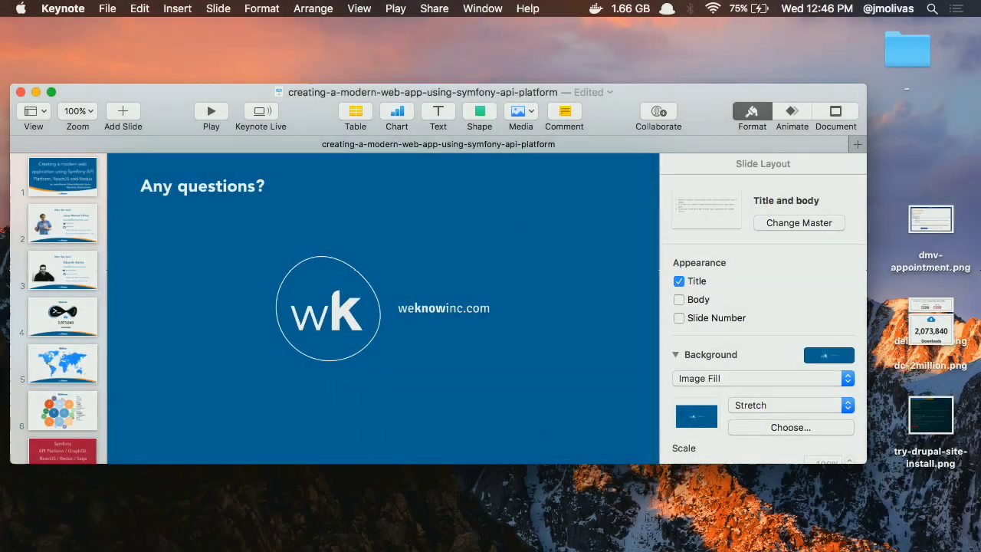
click(212, 113)
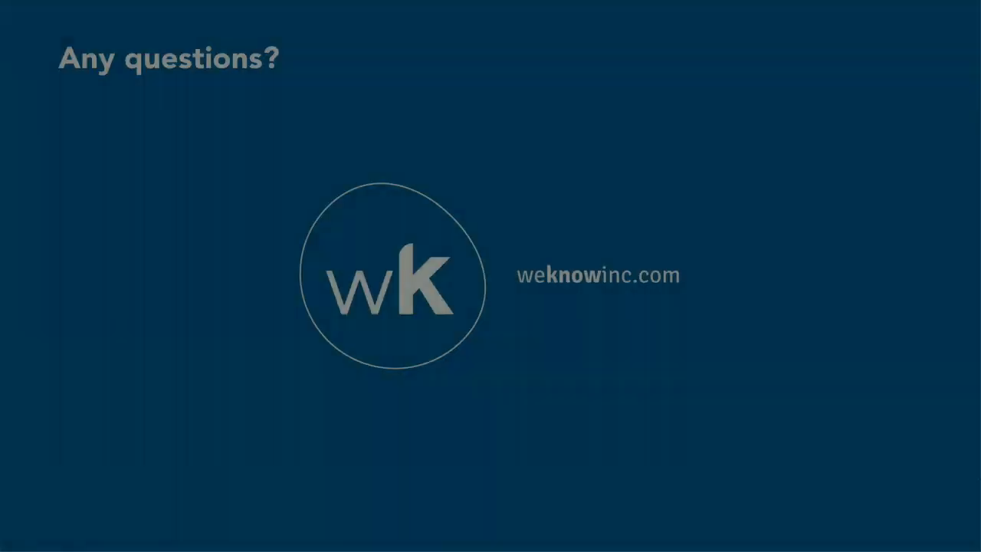